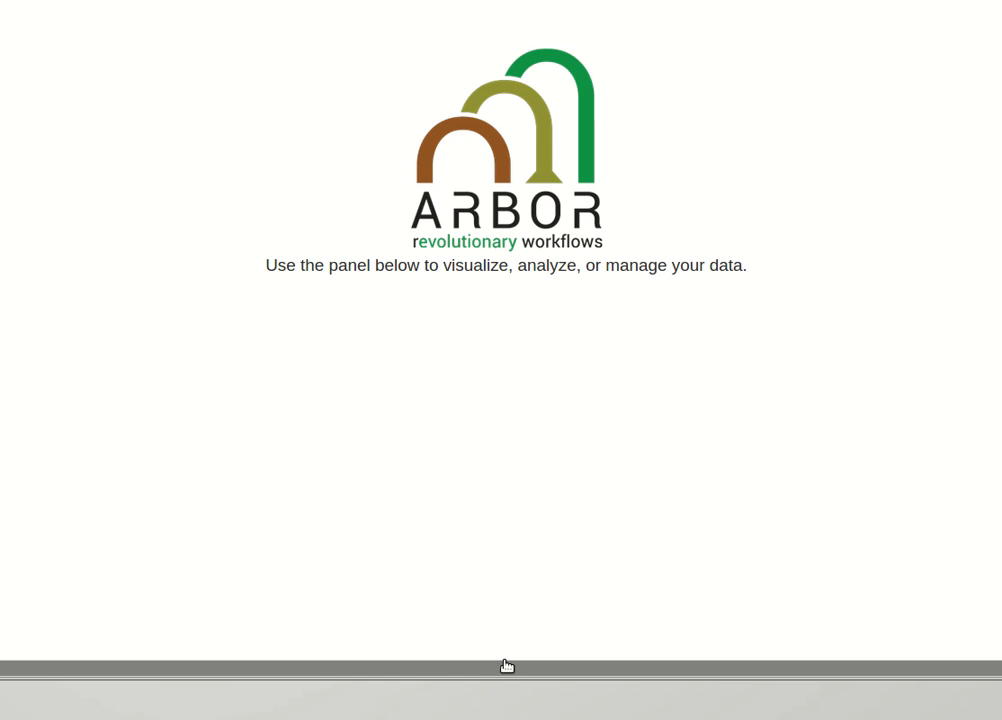
Step: Expand the control panel and look through its data management, analysis and visualization sections
click(507, 667)
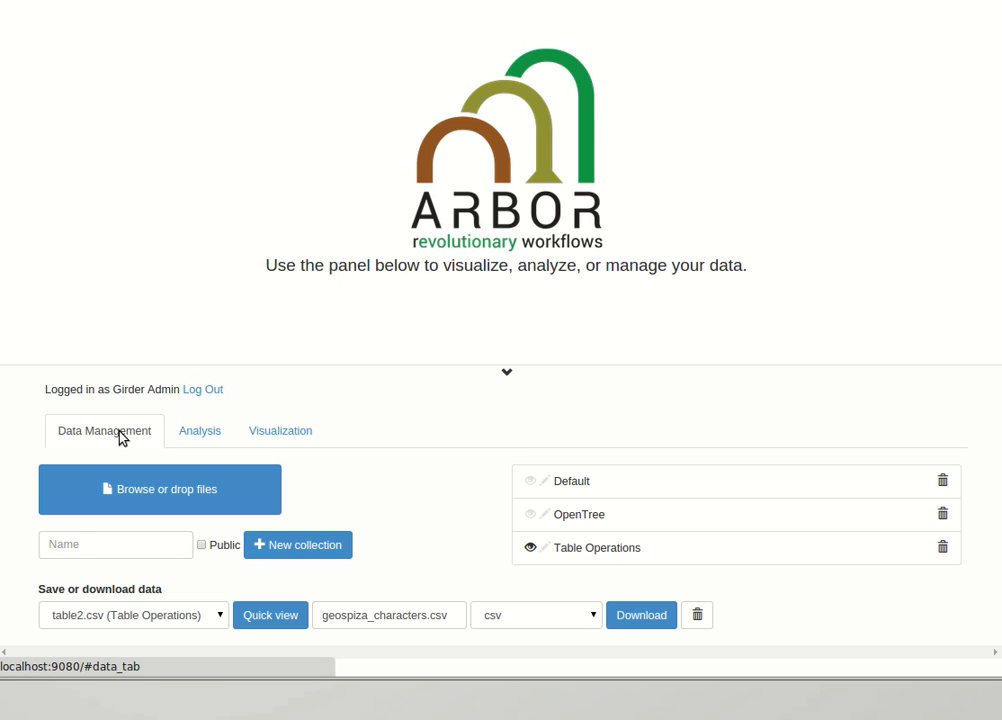
click(203, 440)
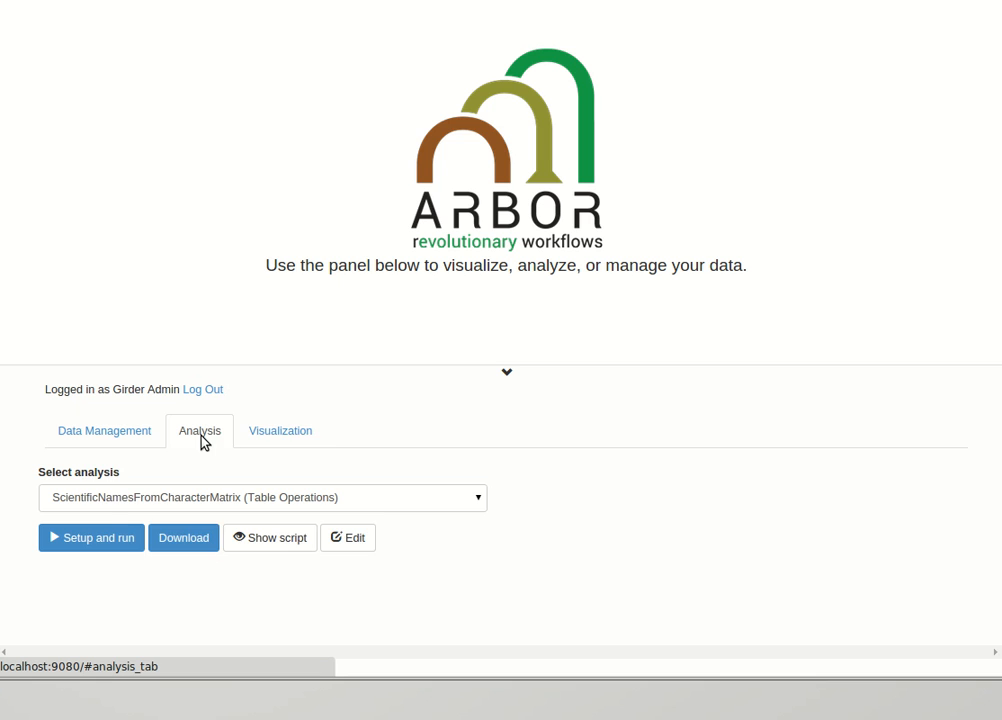
click(282, 438)
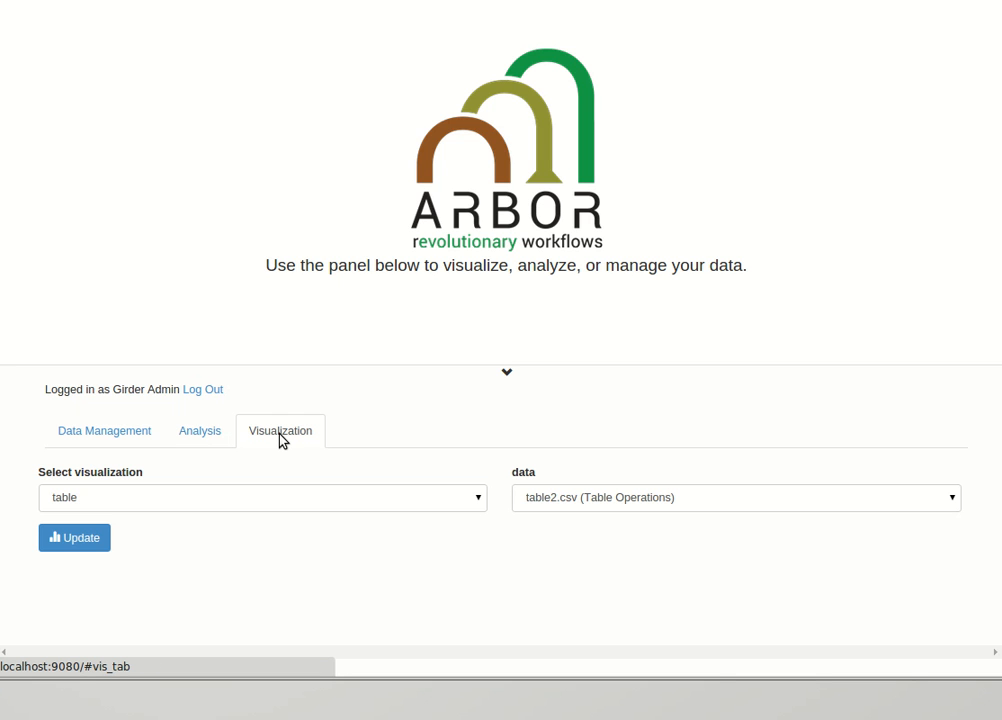
click(150, 436)
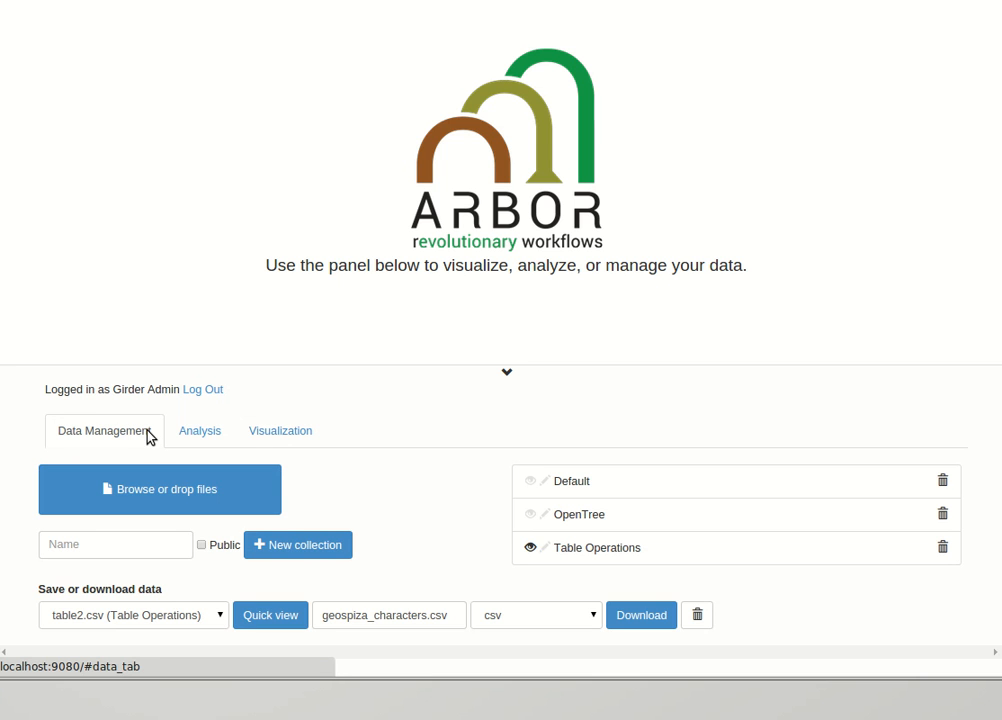
Step: Upload geospiza_characters_first.csv and geospiza_characters_second.csv from the data folder and check the list of available datasets
key(alt+Tab)
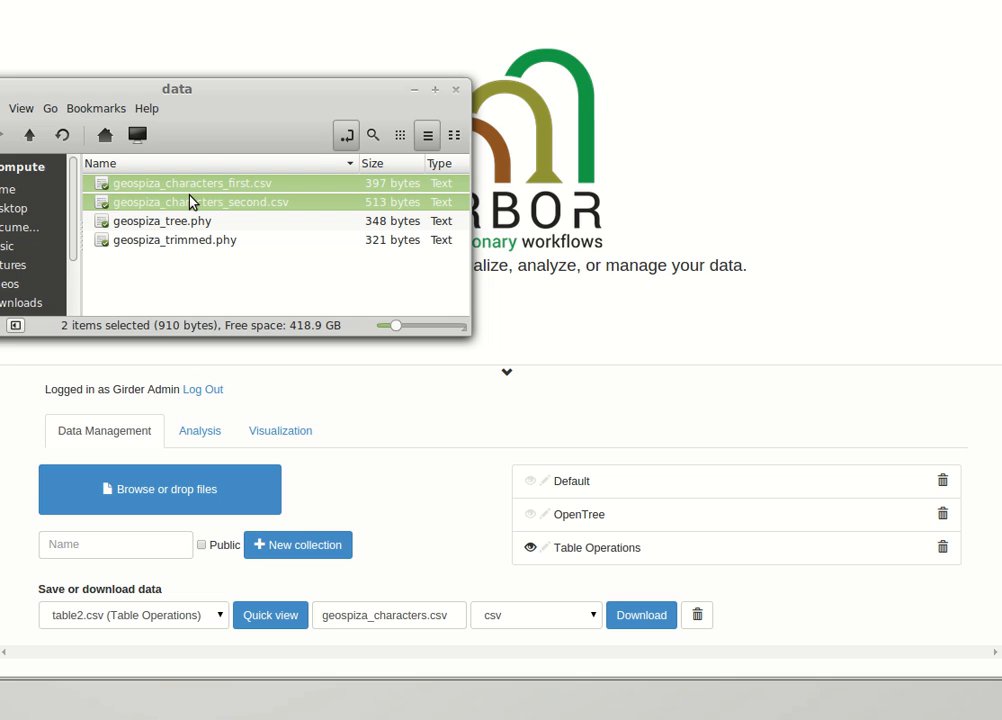
drag(190, 201, 172, 490)
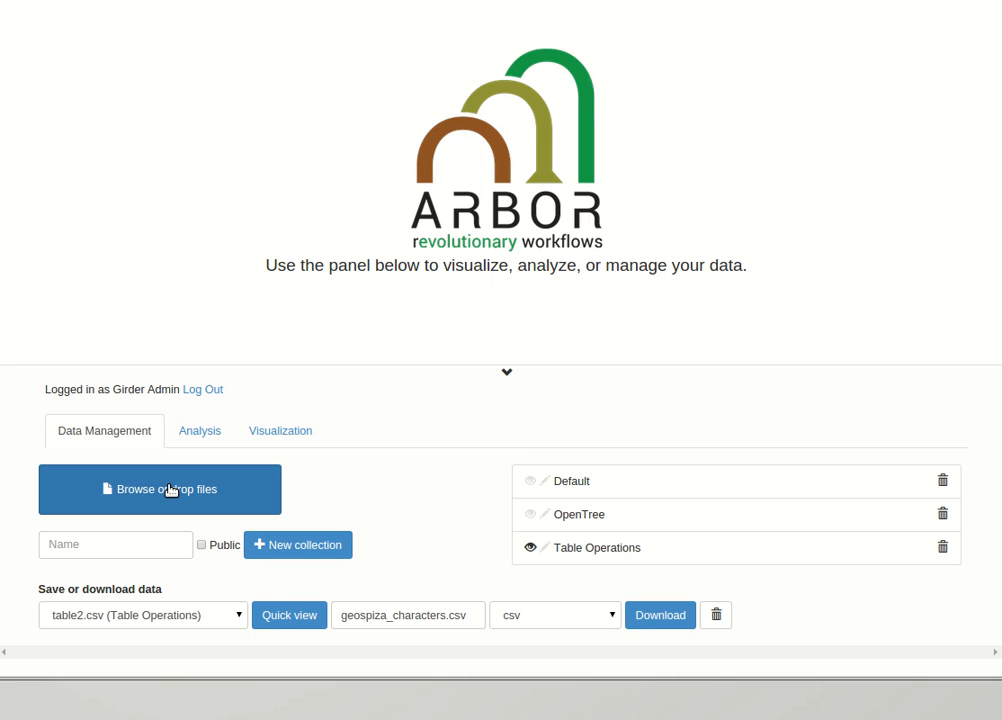
click(186, 616)
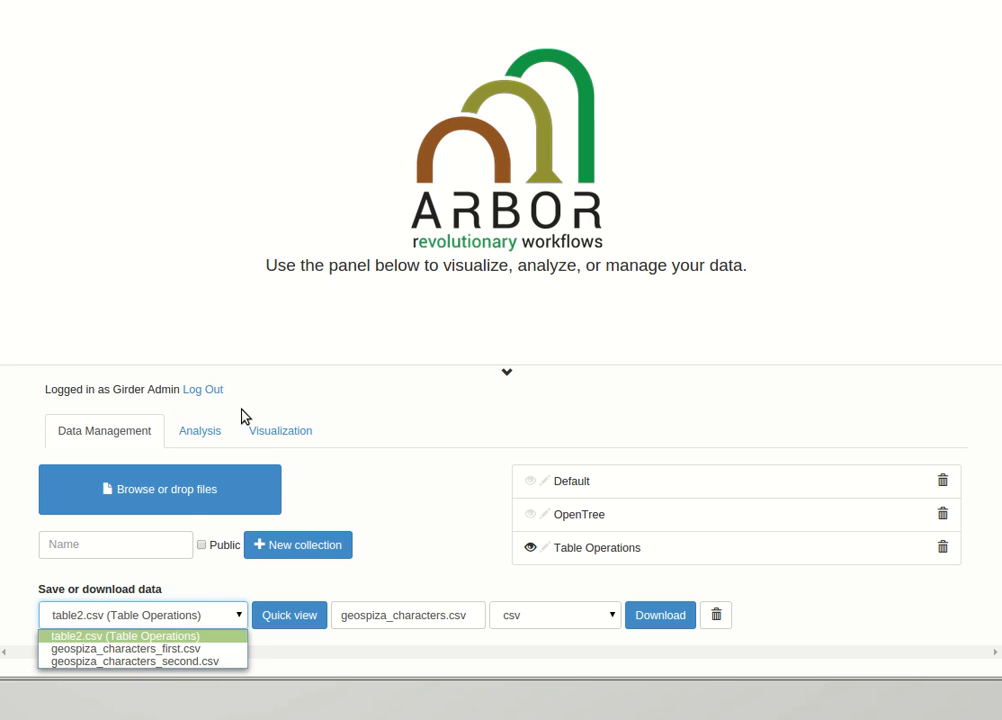
click(296, 403)
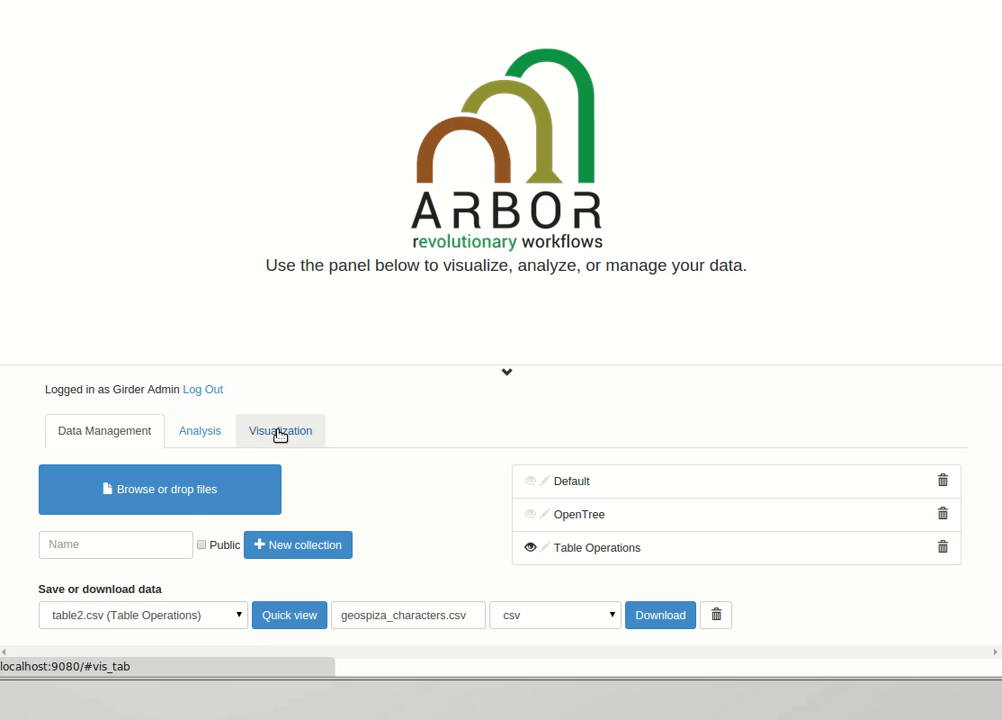
Step: Display geospiza_characters_first.csv in a table visualization
click(280, 435)
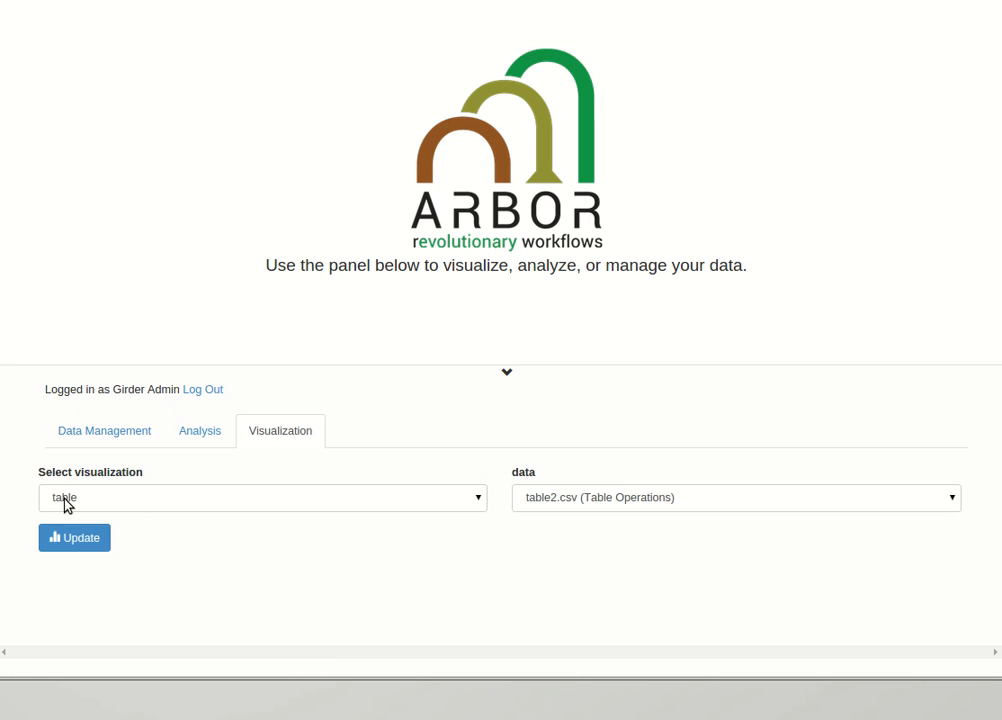
click(552, 499)
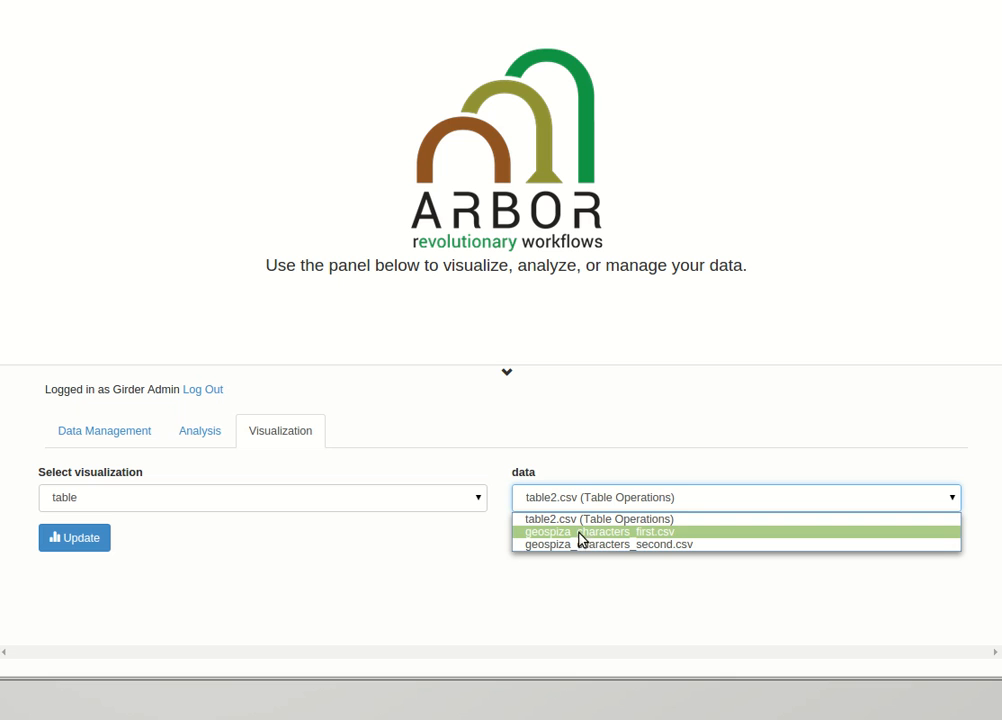
click(578, 532)
click(67, 541)
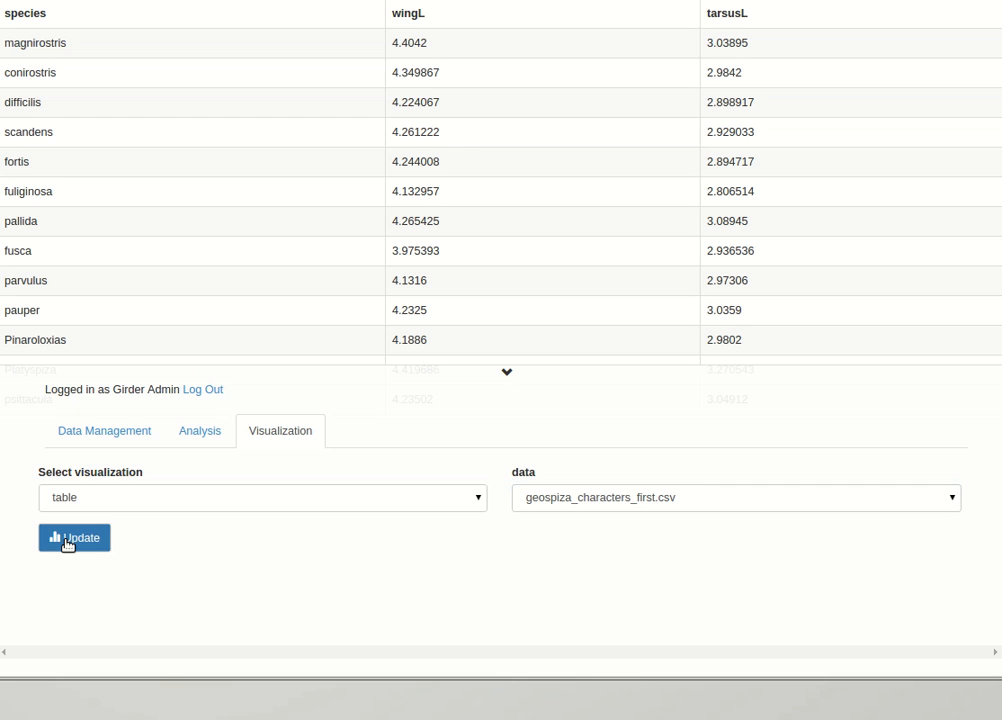
Step: Switch the table visualization to the geospiza_characters_second.csv data
click(616, 503)
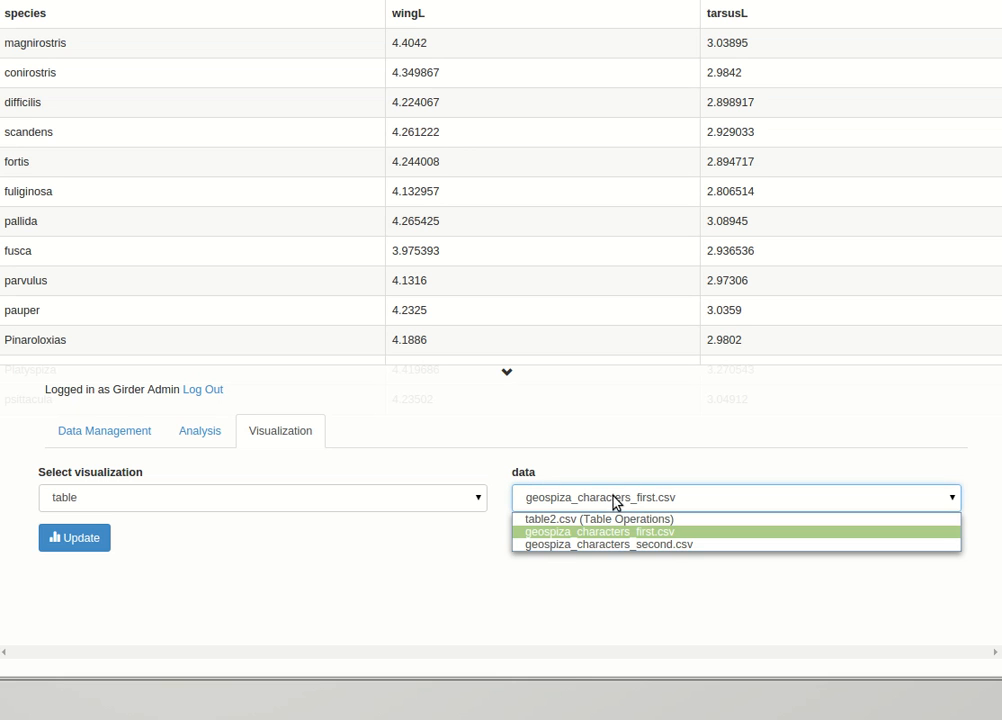
click(620, 543)
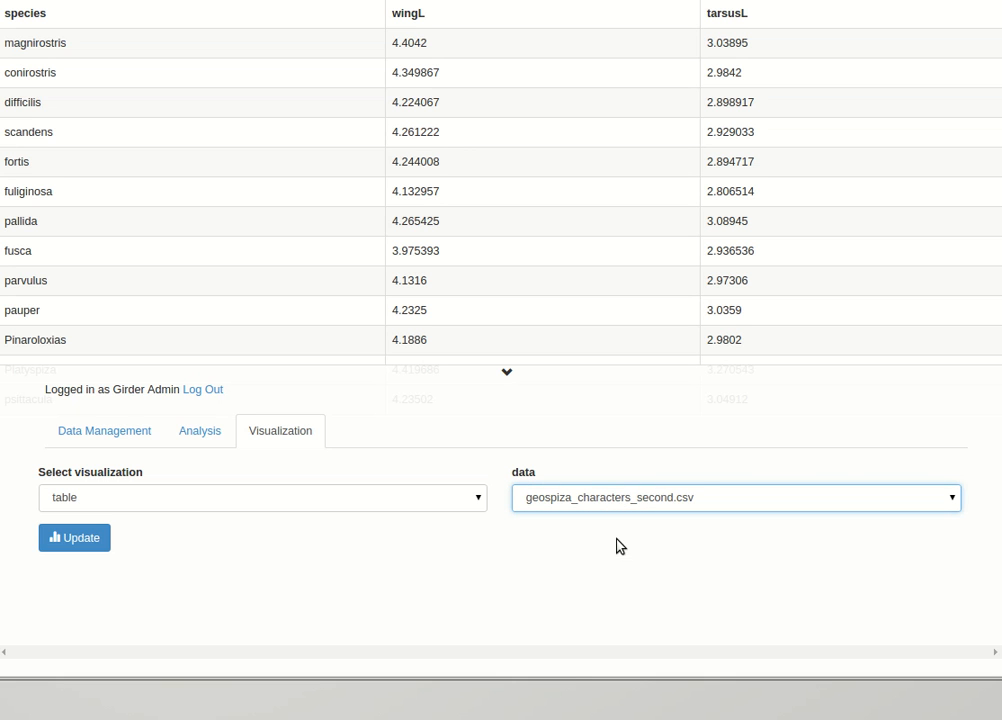
click(76, 541)
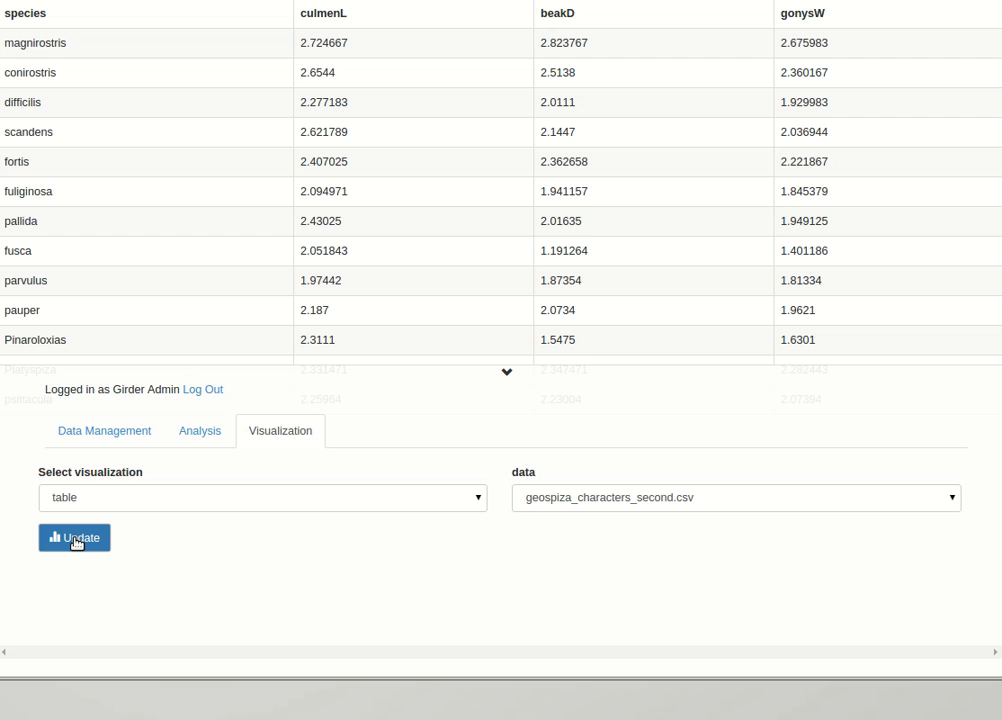
Step: Choose the TableAppendColumns (Table Operations) analysis and open its run setup
click(211, 433)
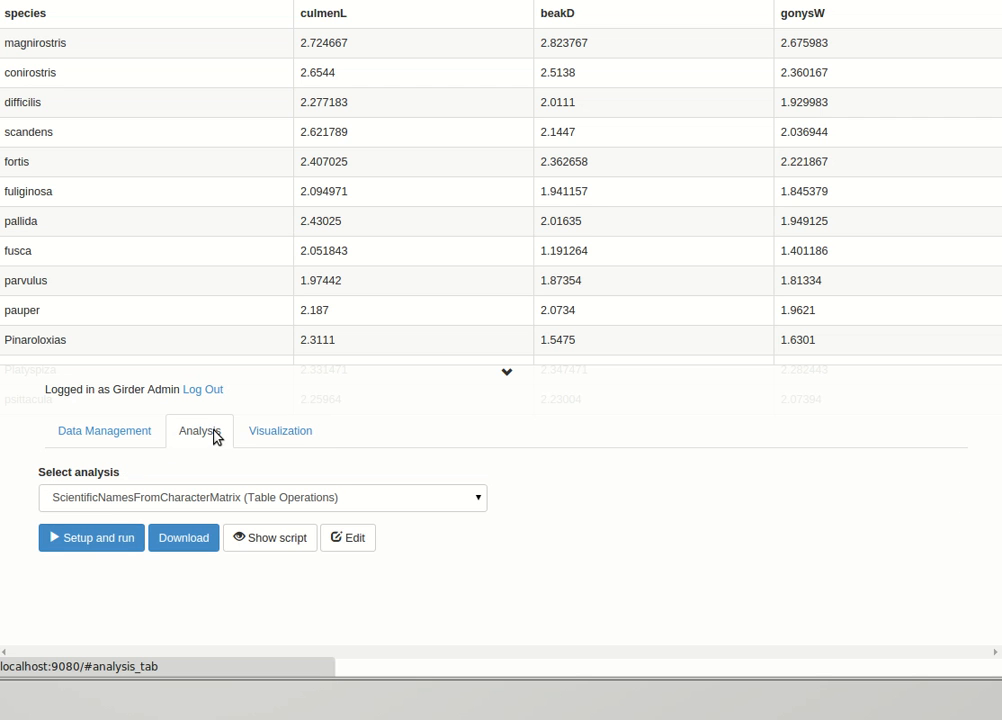
click(194, 505)
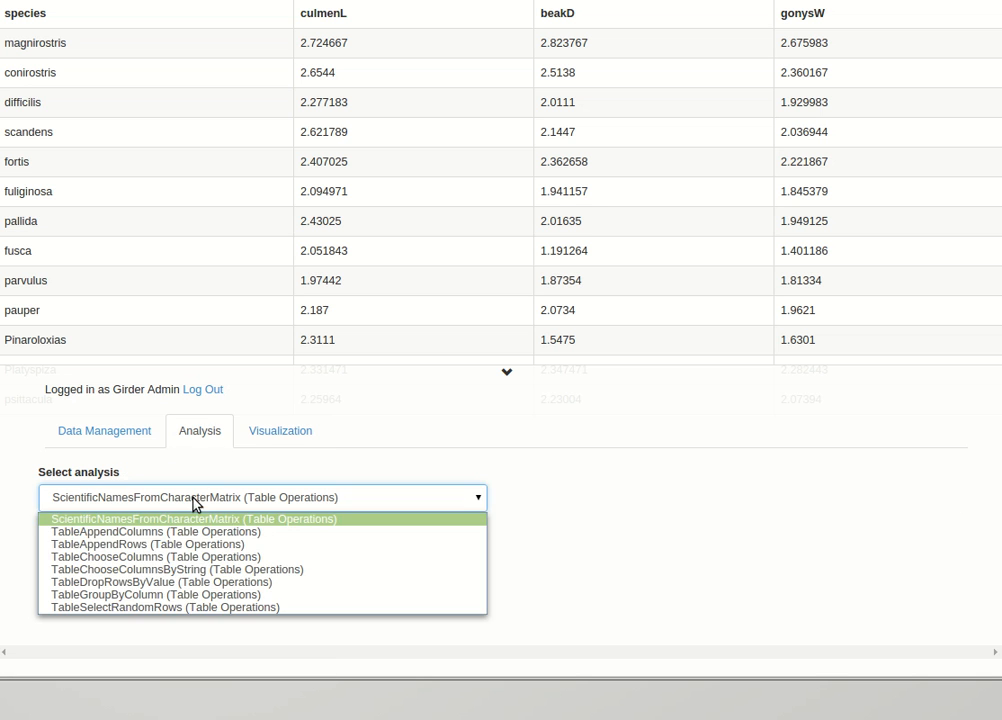
click(141, 533)
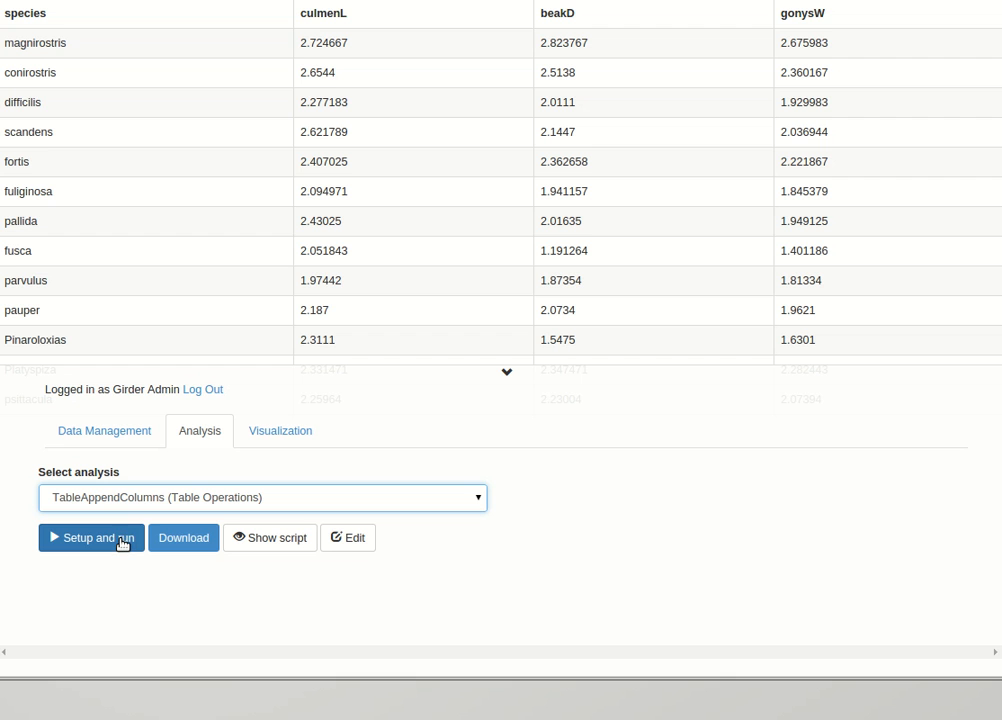
click(123, 540)
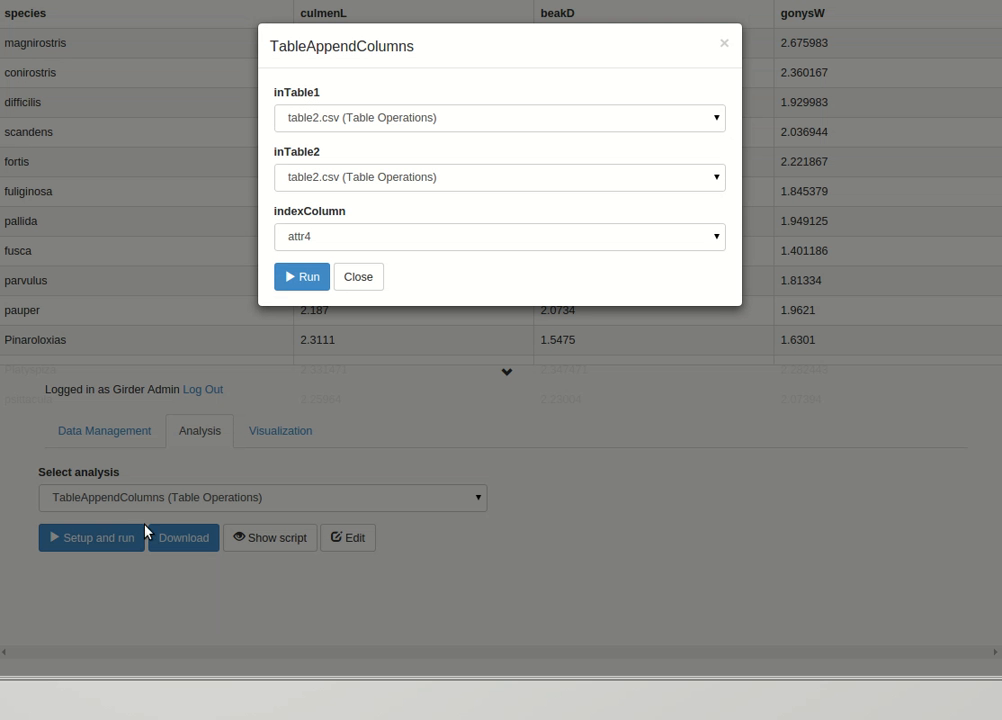
Step: Run TableAppendColumns with geospiza_characters_first.csv as inTable1, geospiza_characters_second.csv as inTable2 and species as indexColumn, and close the setup
click(345, 121)
click(342, 152)
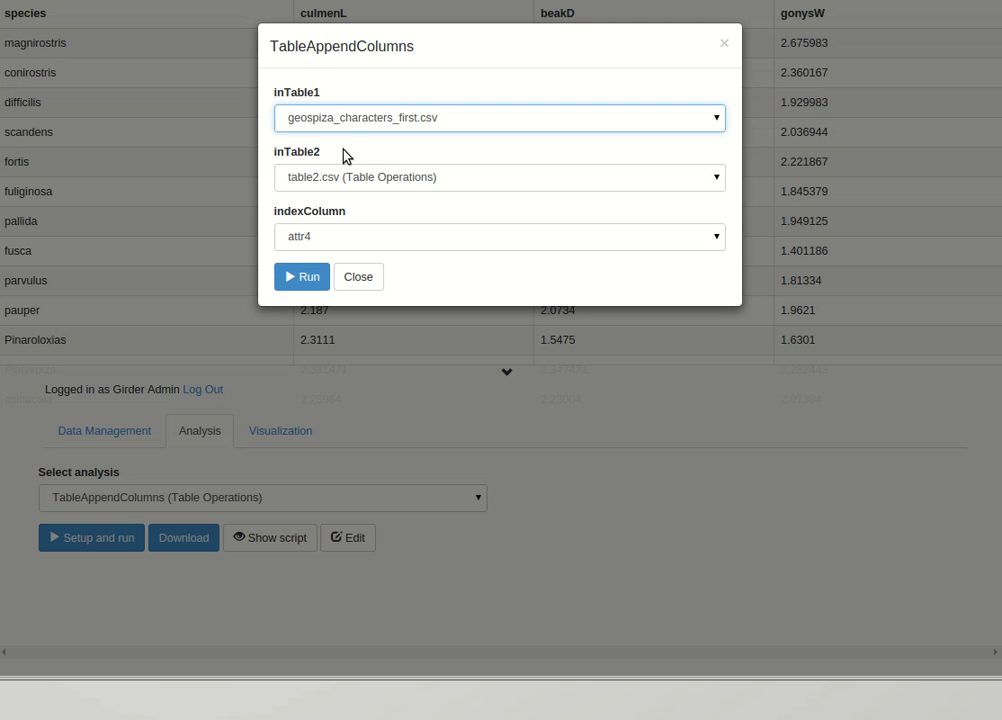
click(342, 184)
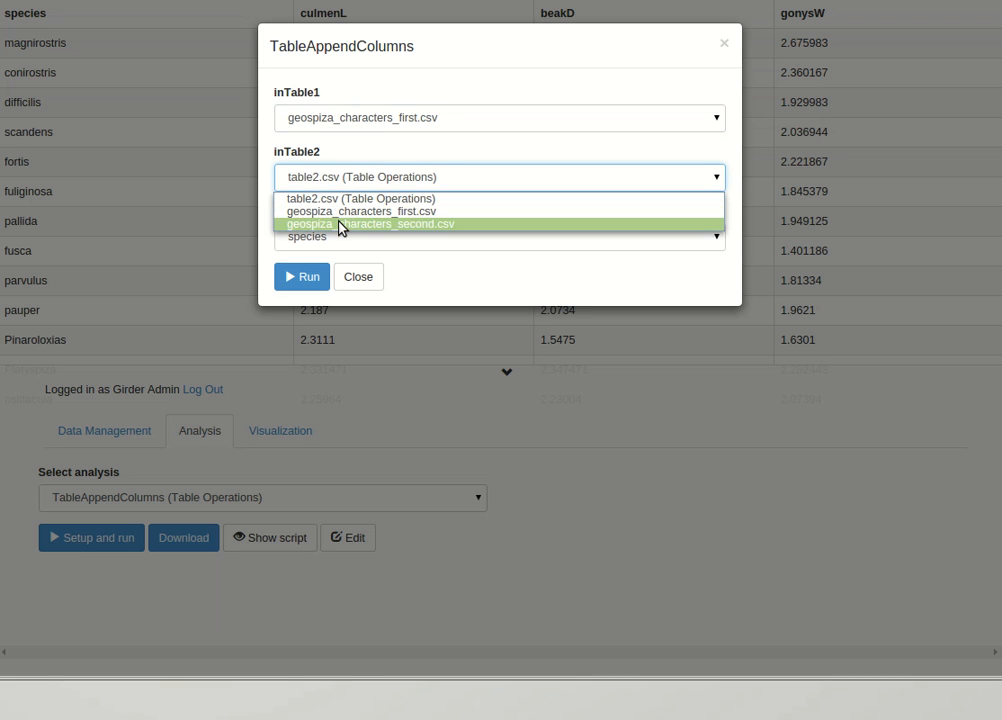
click(341, 226)
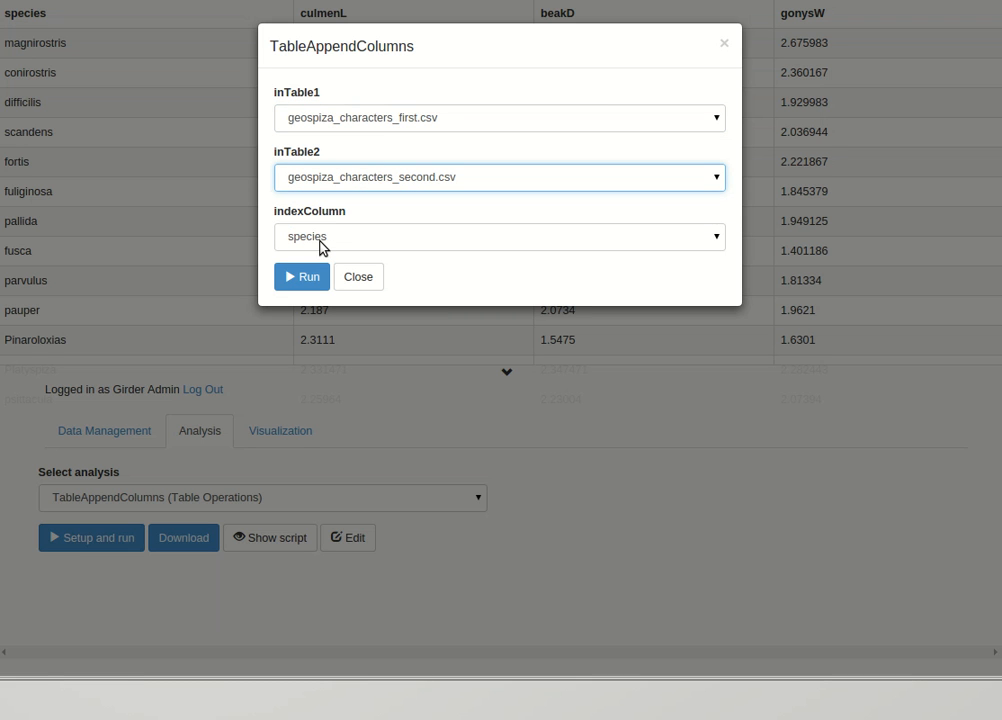
click(352, 240)
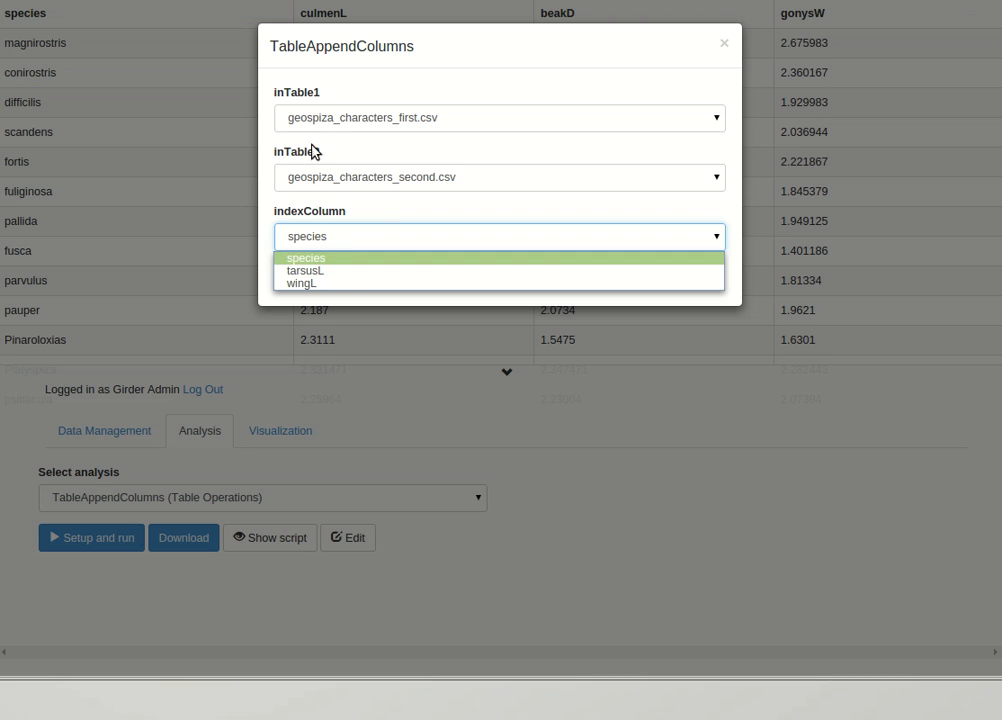
click(307, 259)
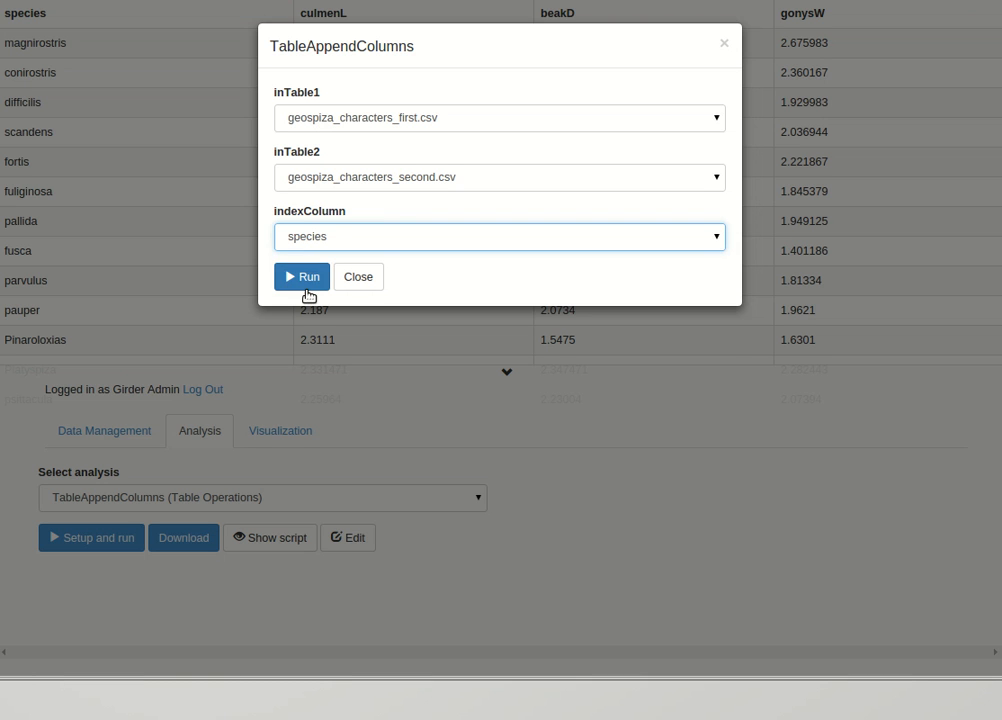
click(305, 284)
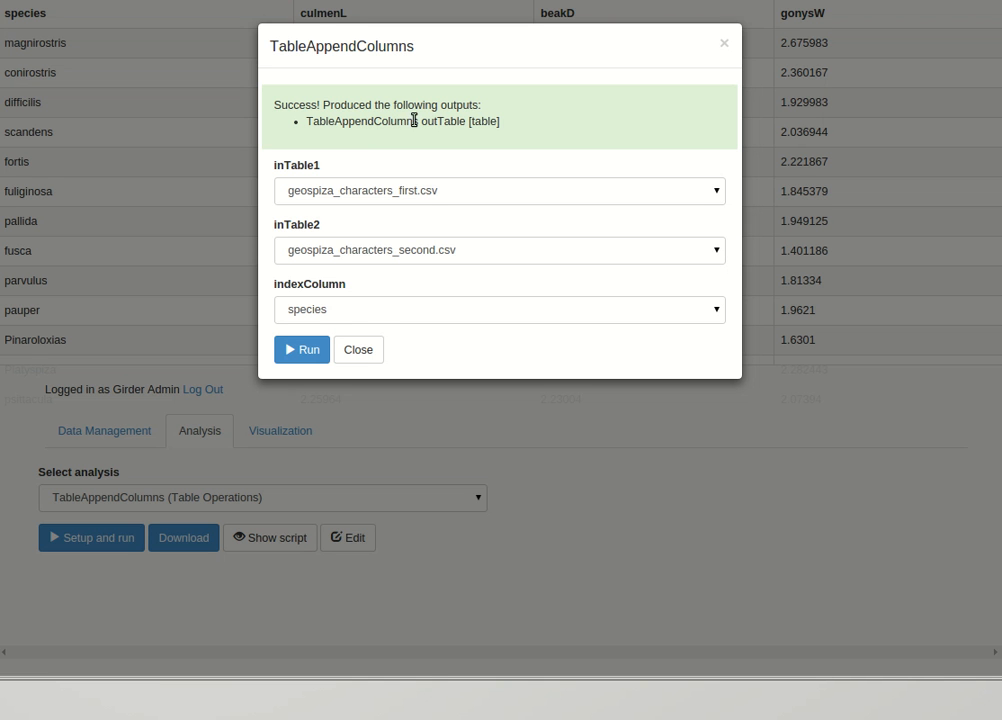
click(365, 351)
Step: Display the TableAppendColumns outTable dataset in the table visualization
click(299, 434)
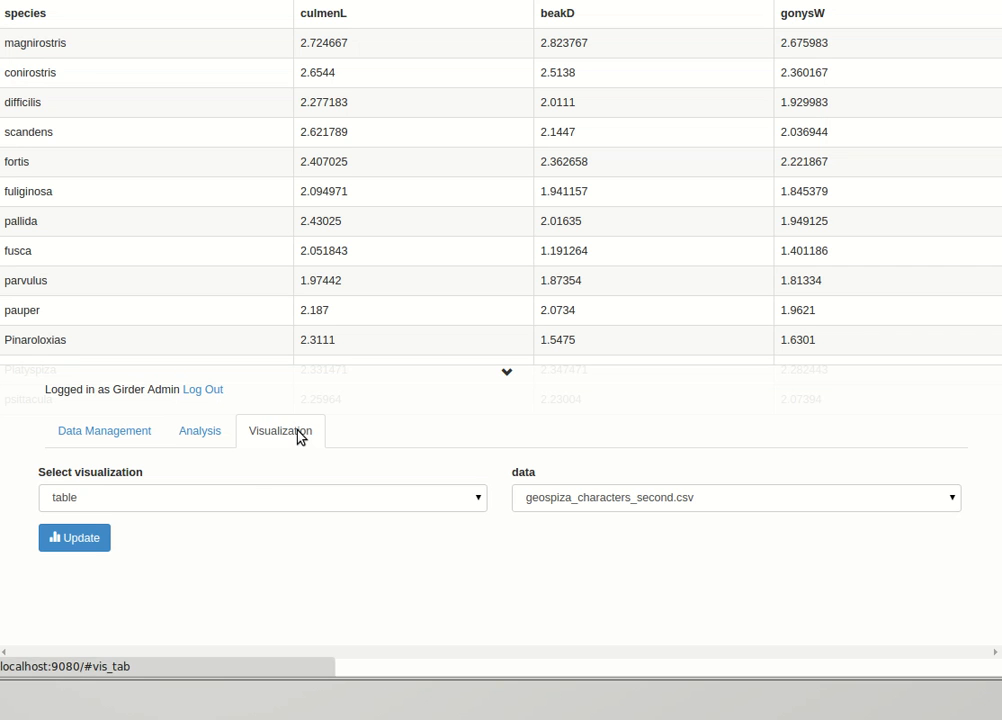
click(530, 506)
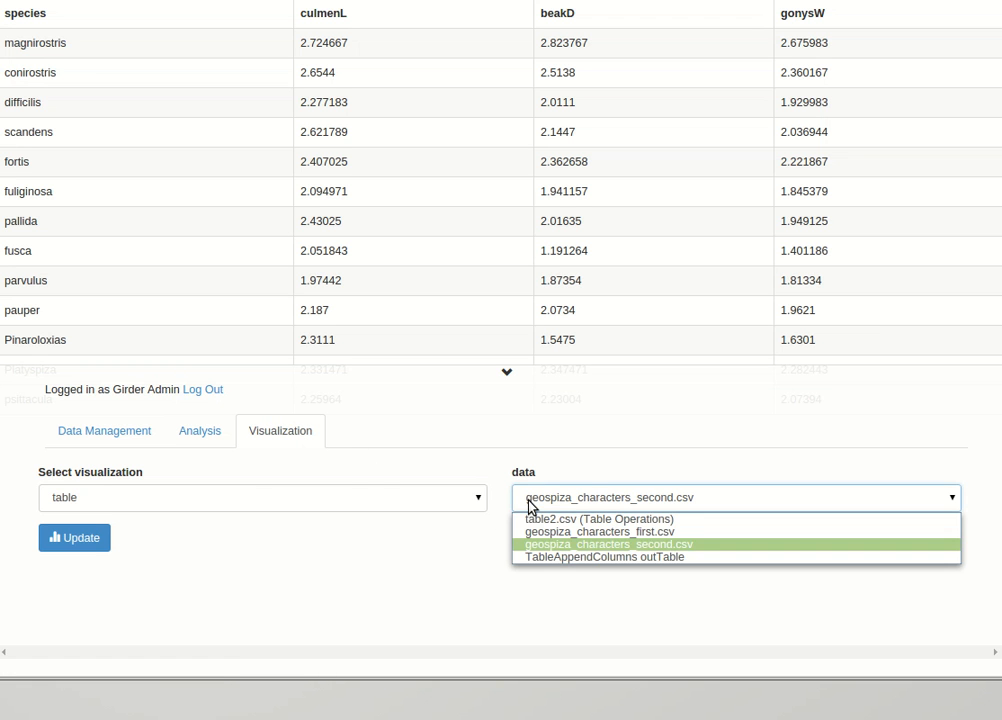
click(560, 564)
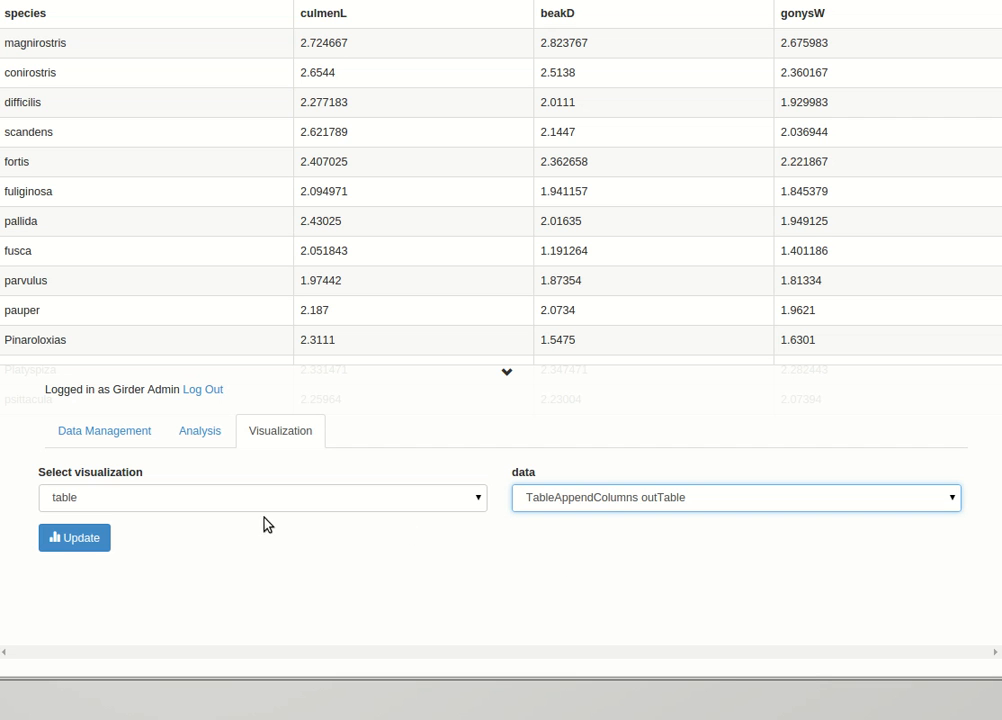
click(101, 539)
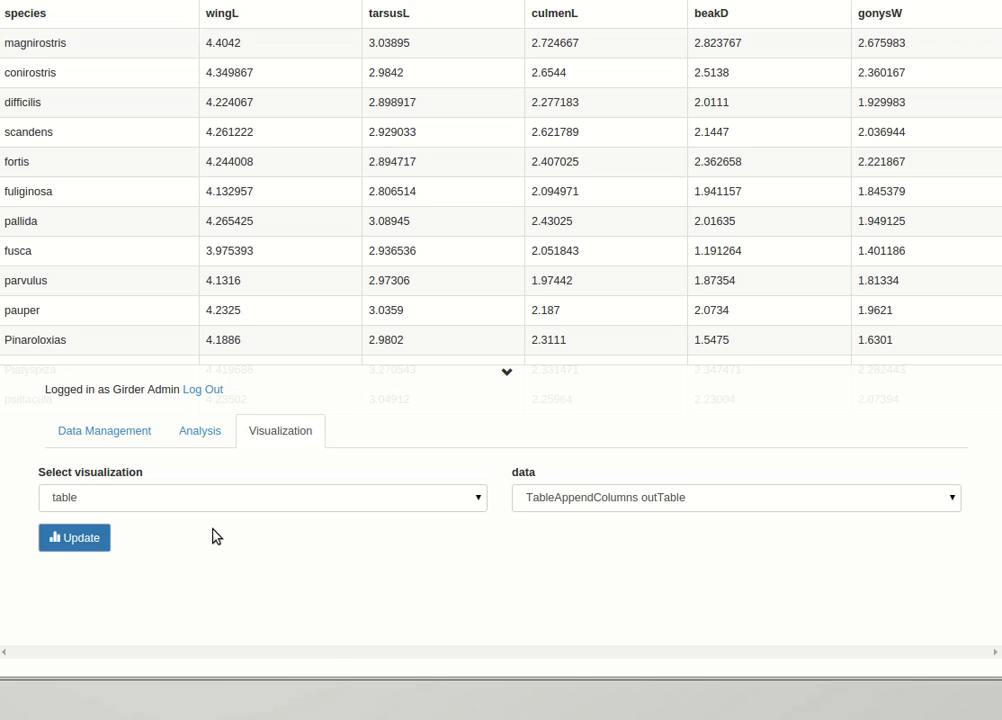
Step: Download the TableAppendColumns outTable dataset in csv format
click(140, 435)
click(134, 620)
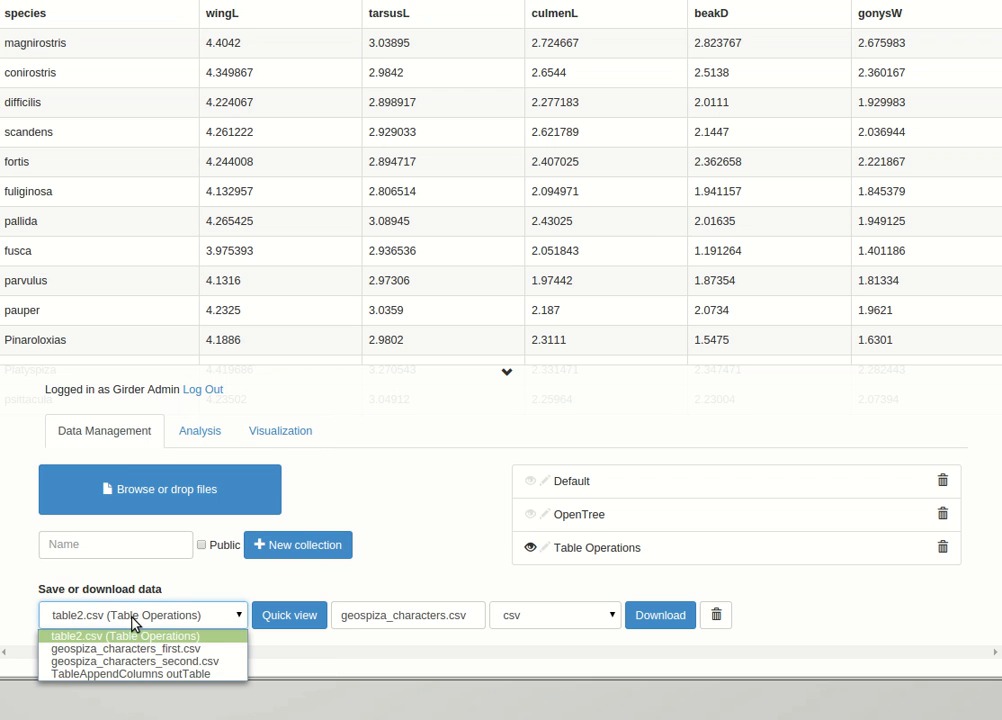
click(139, 675)
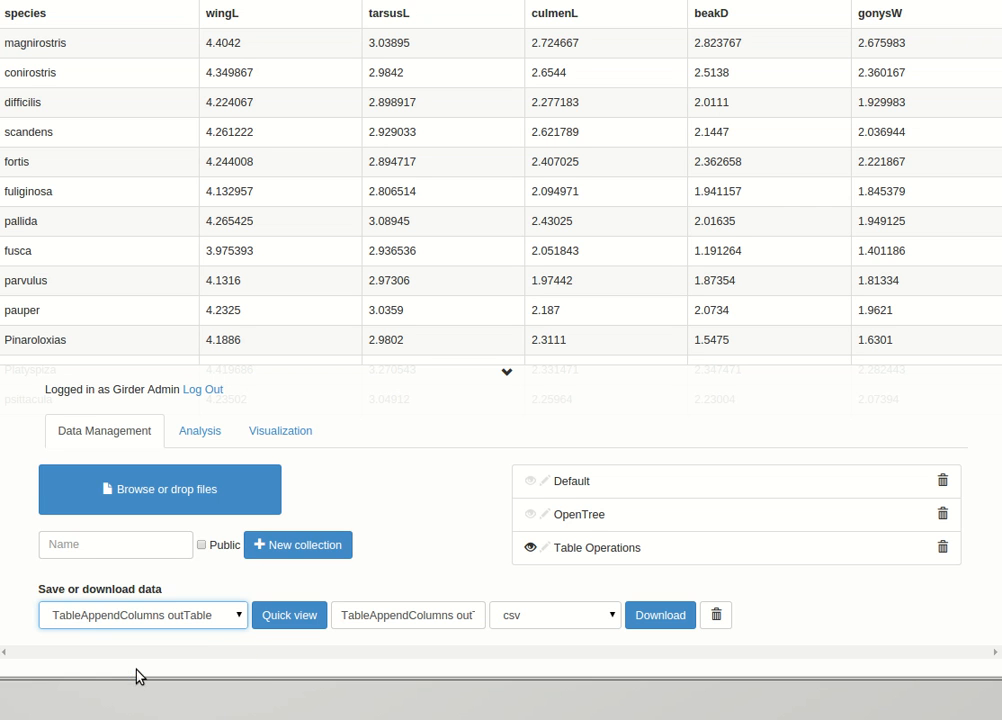
click(640, 616)
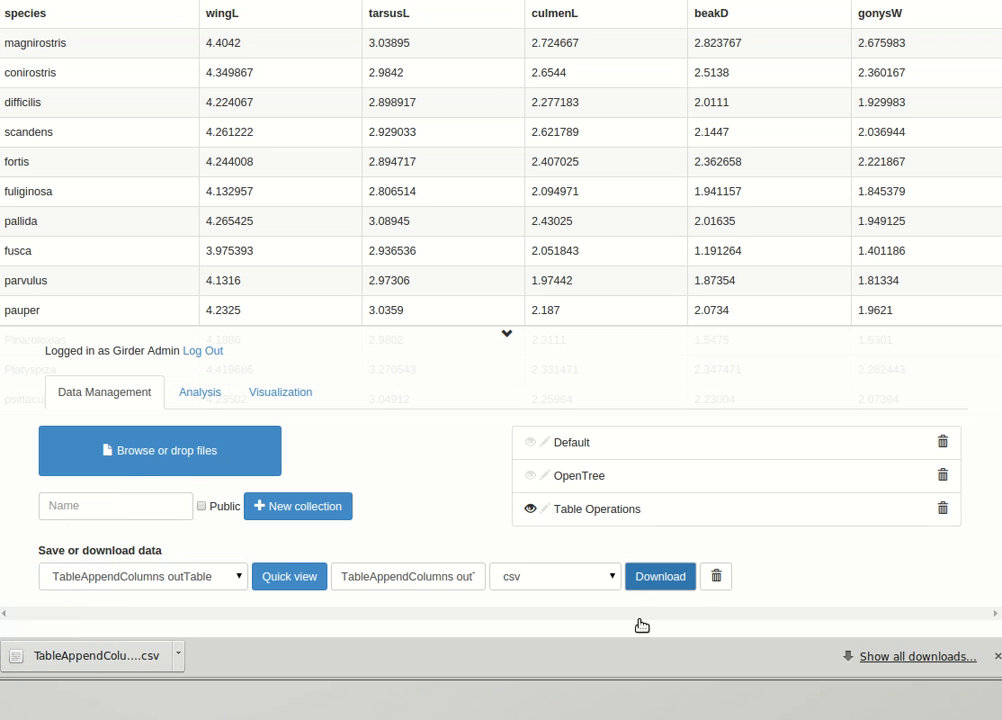
Step: Show the TableAppendColumns analysis script and collapse the control panel temporarily to read the full code
click(205, 397)
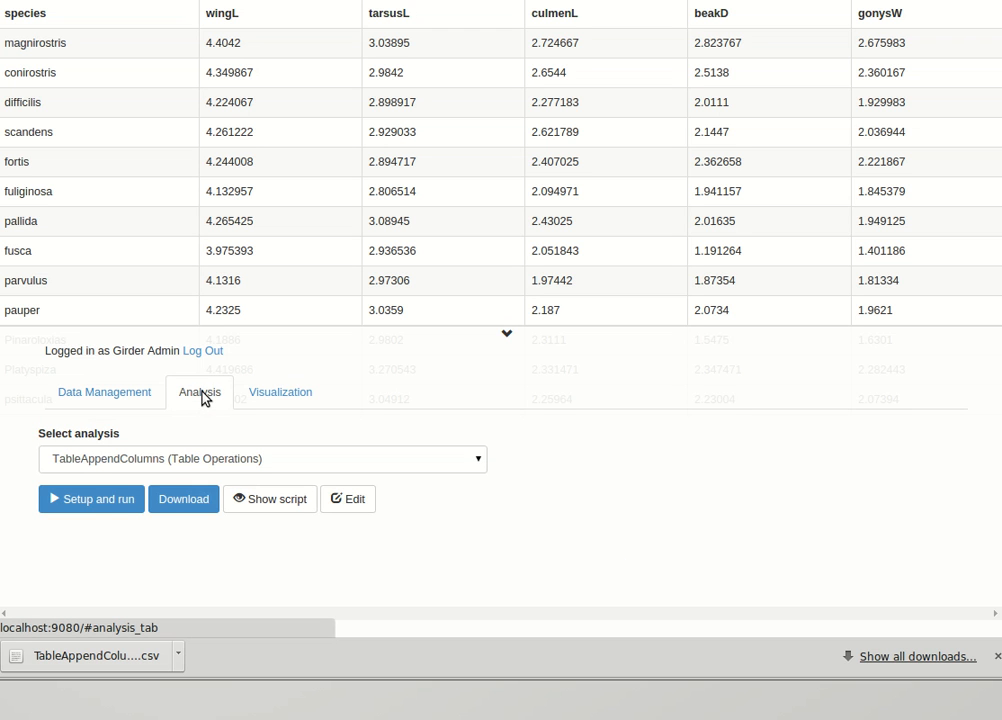
click(270, 499)
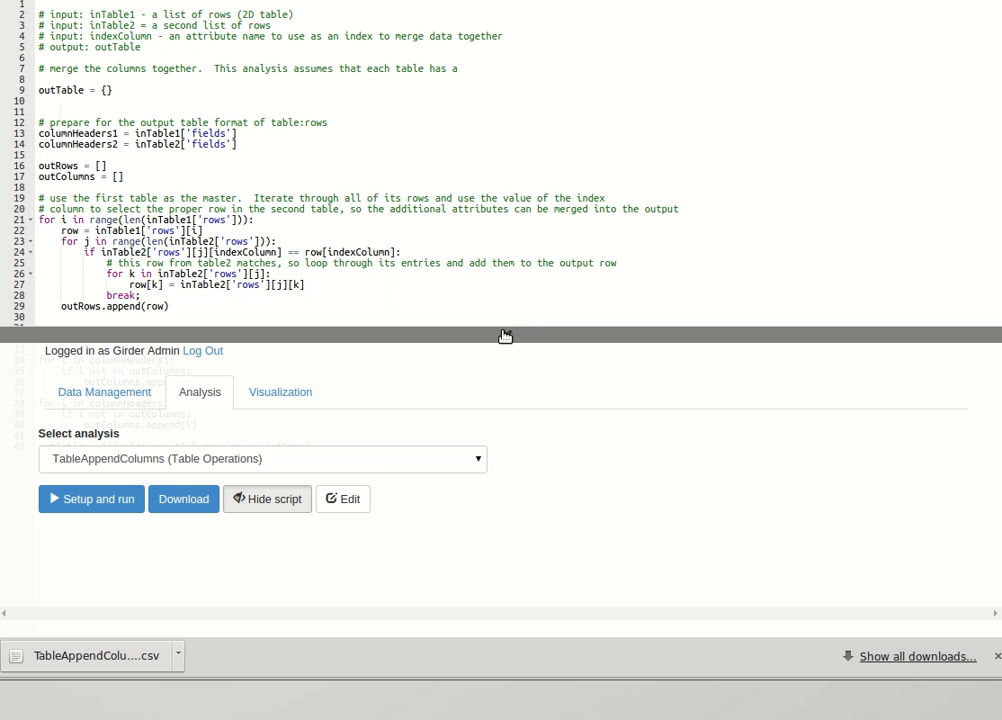
click(505, 335)
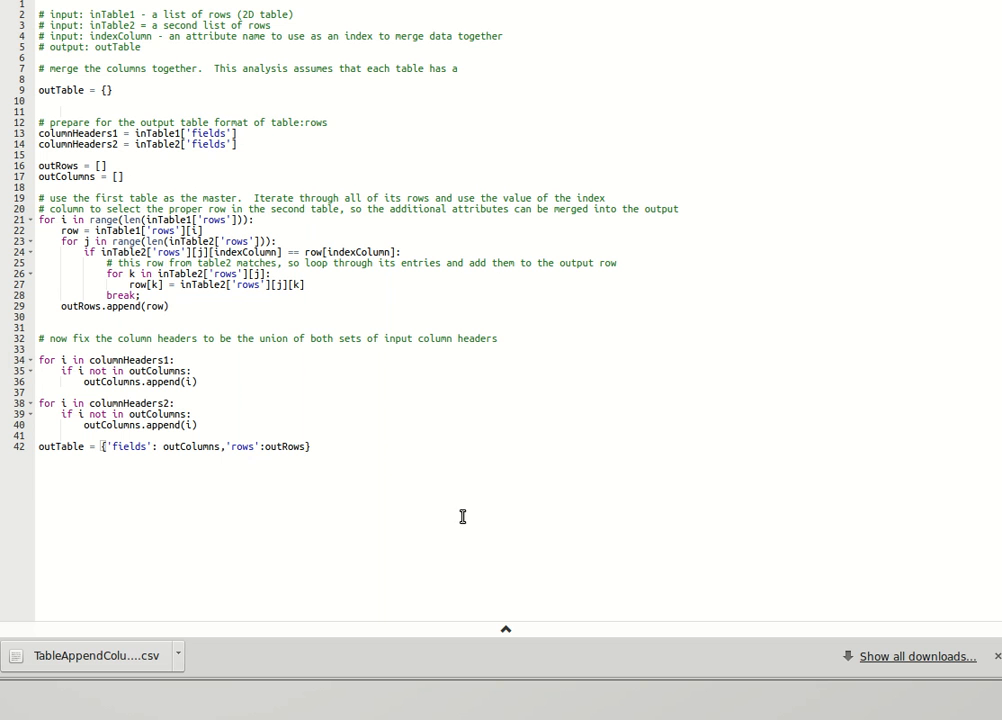
click(507, 630)
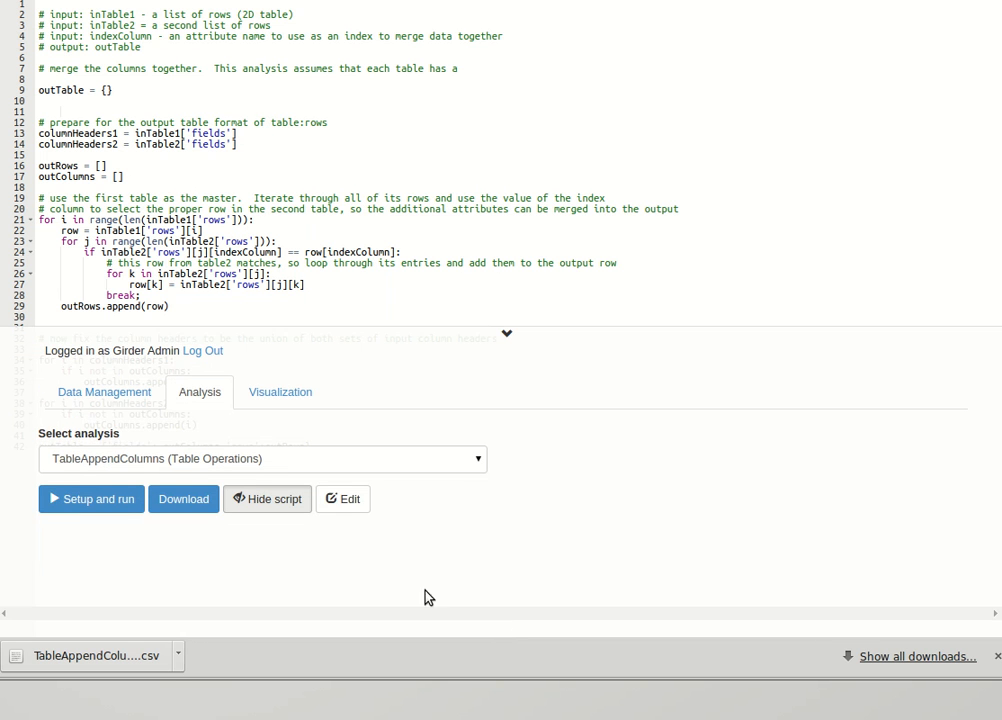
Step: Examine the TableAppendColumns edit options, including the available script languages, and leave editing without changes
click(346, 500)
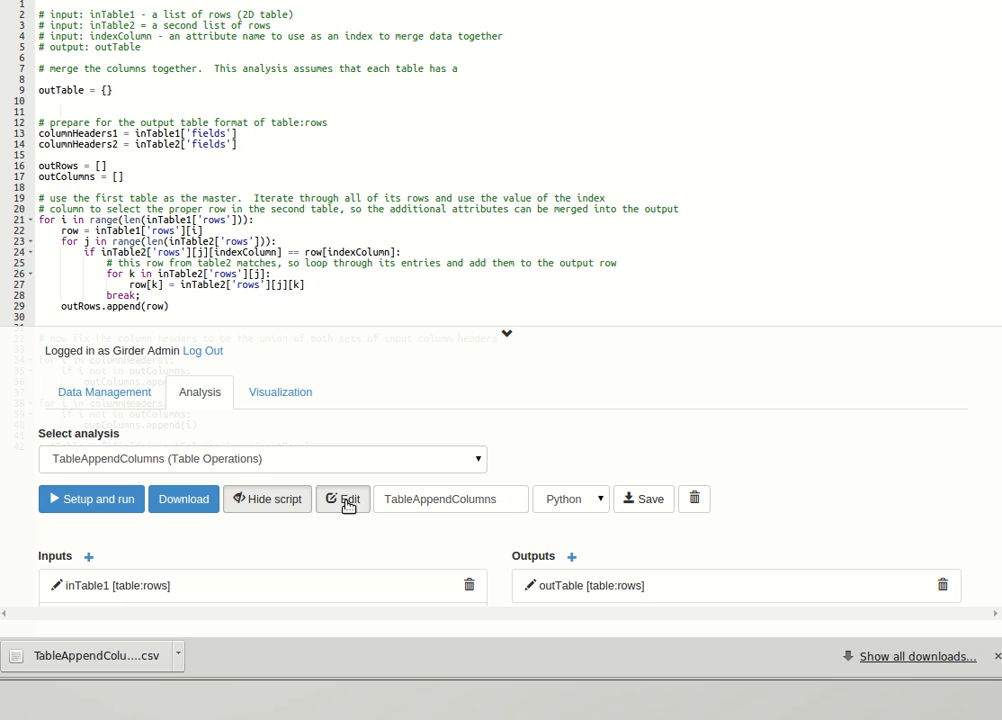
click(583, 500)
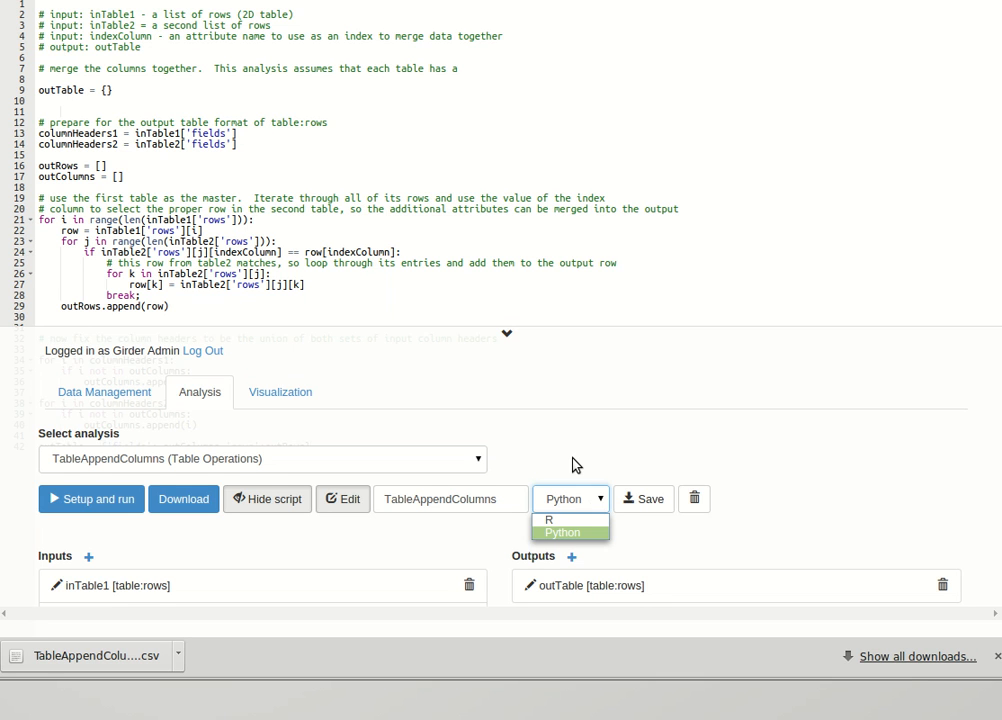
click(573, 463)
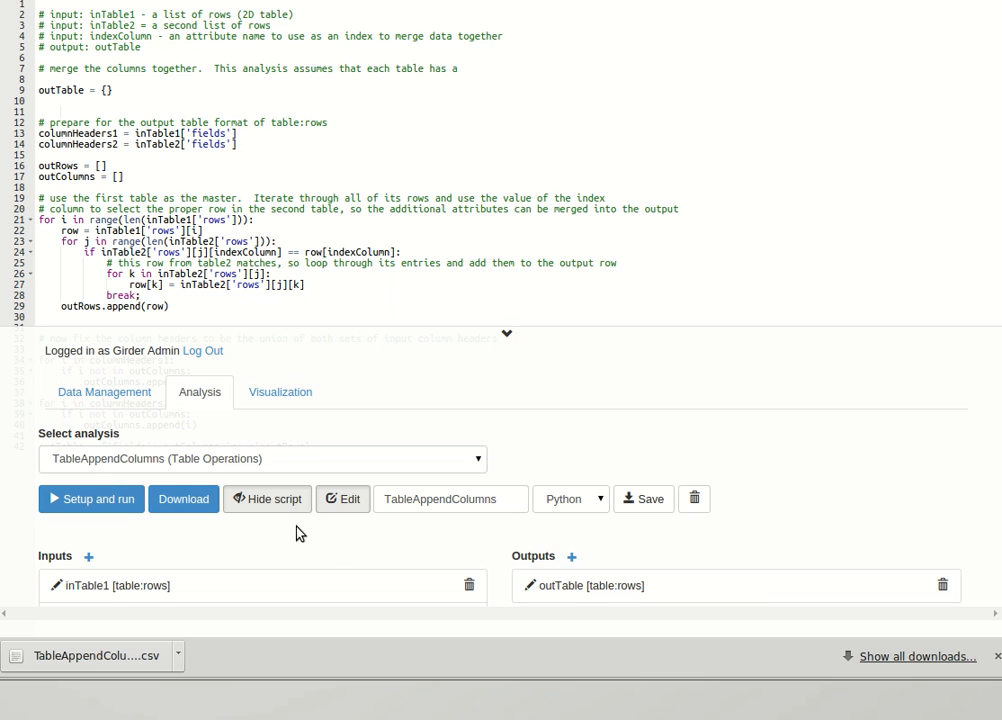
click(333, 501)
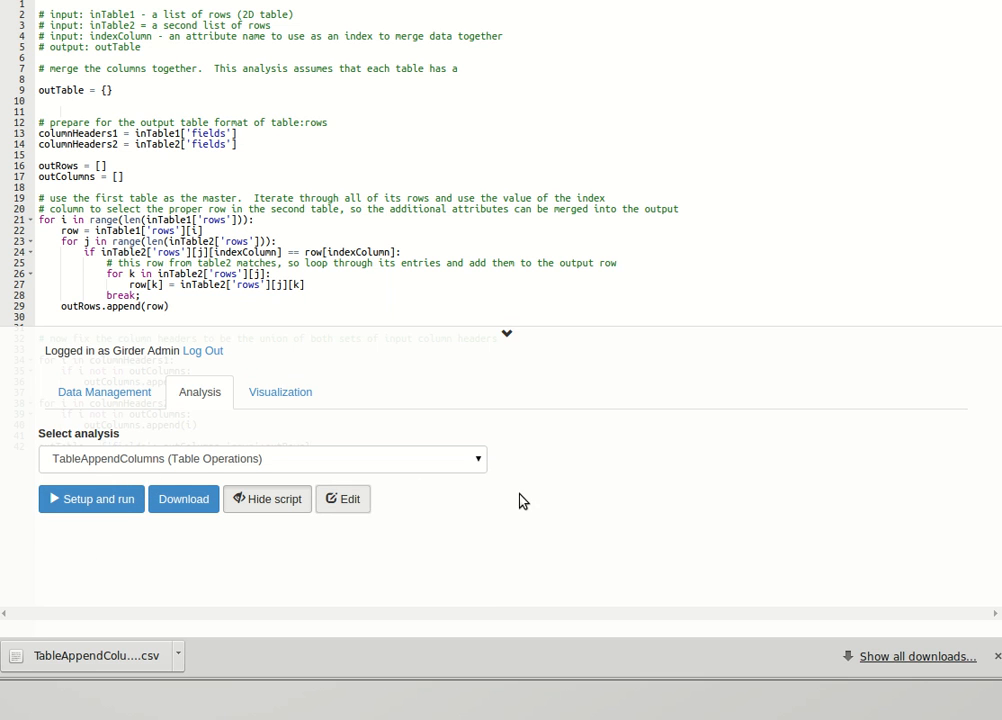
Step: Return to the data management section for the datasets
click(112, 393)
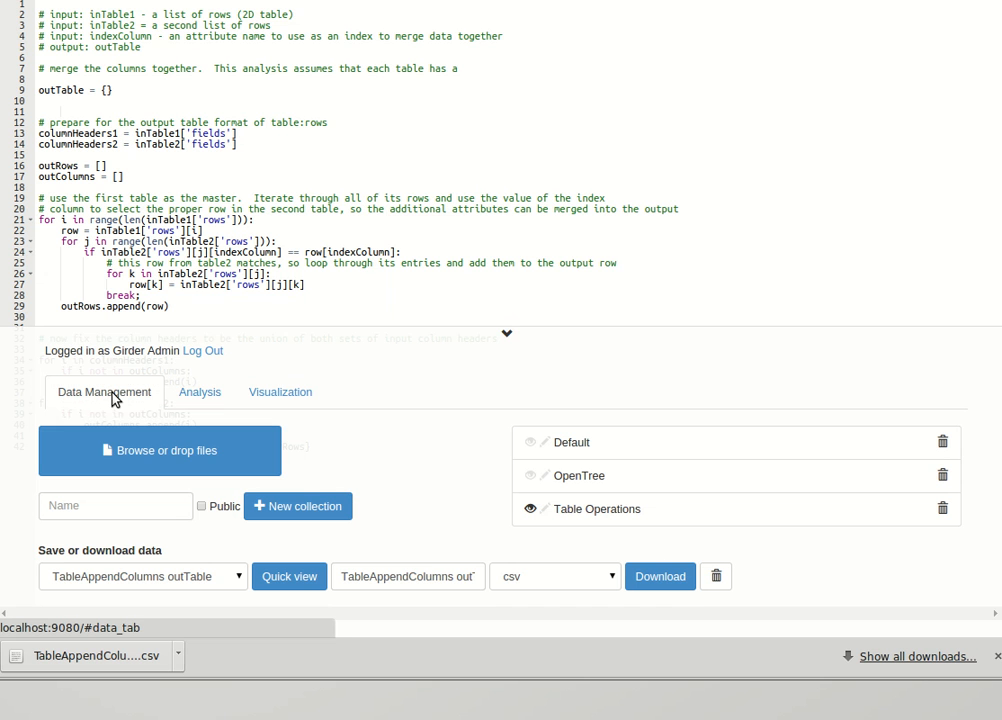